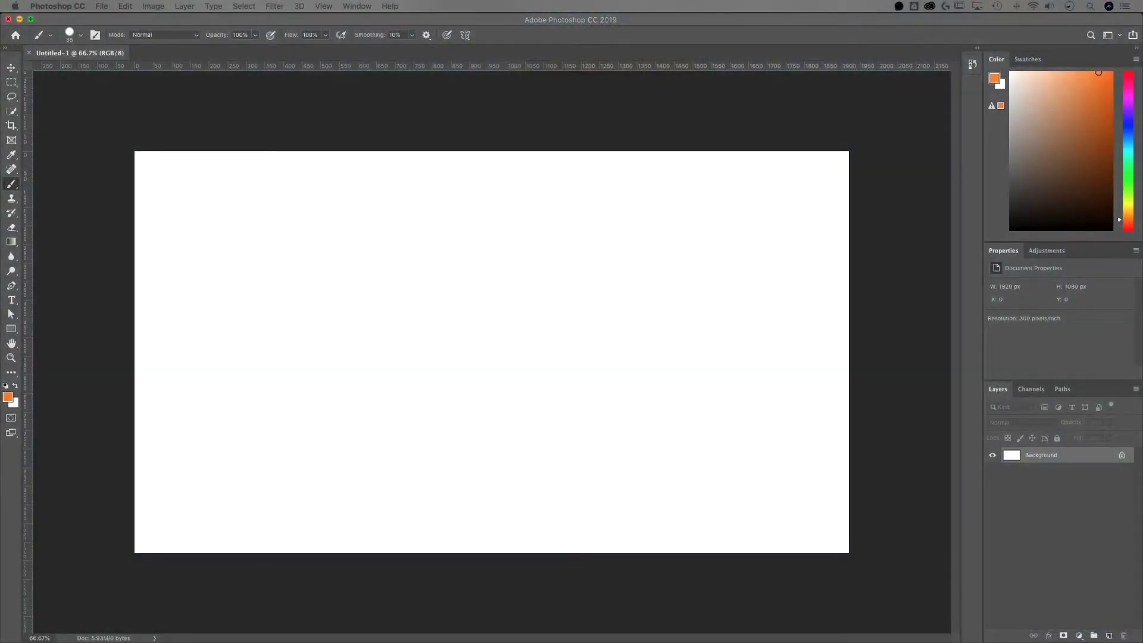
# Show the History panel from the Window menu.
pyautogui.click(356, 6)
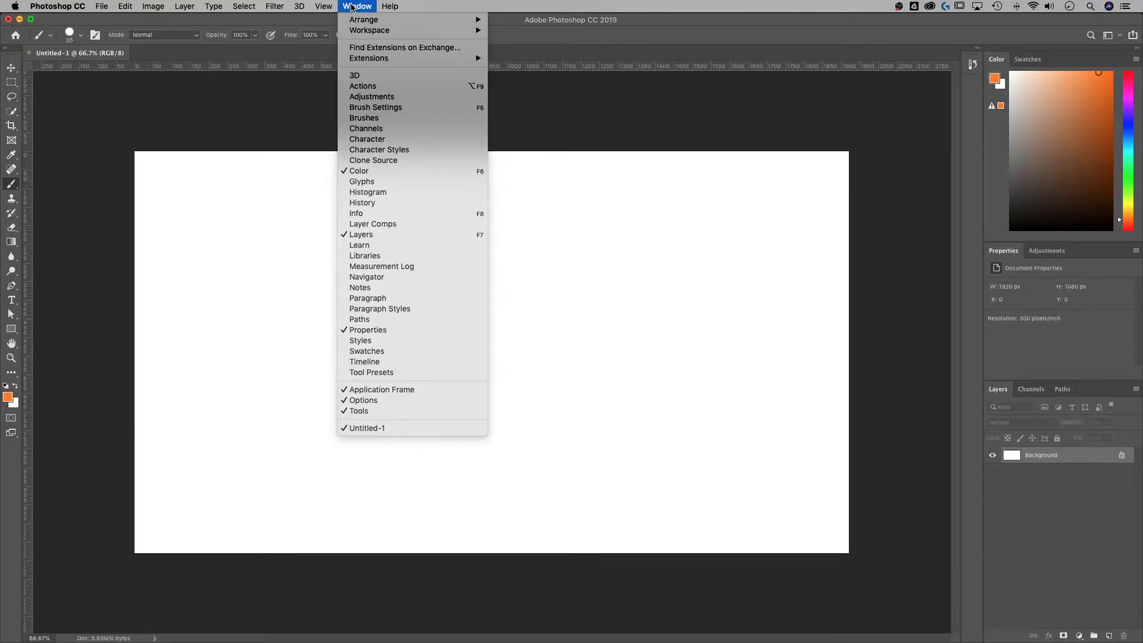
pyautogui.moveTo(129, 6)
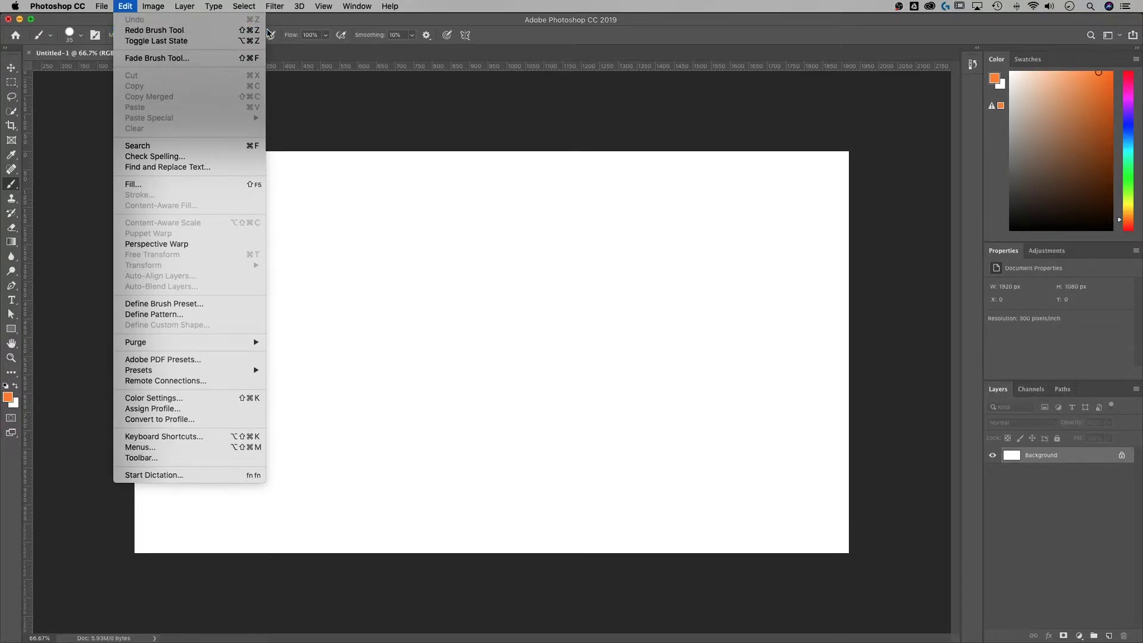
pyautogui.click(288, 27)
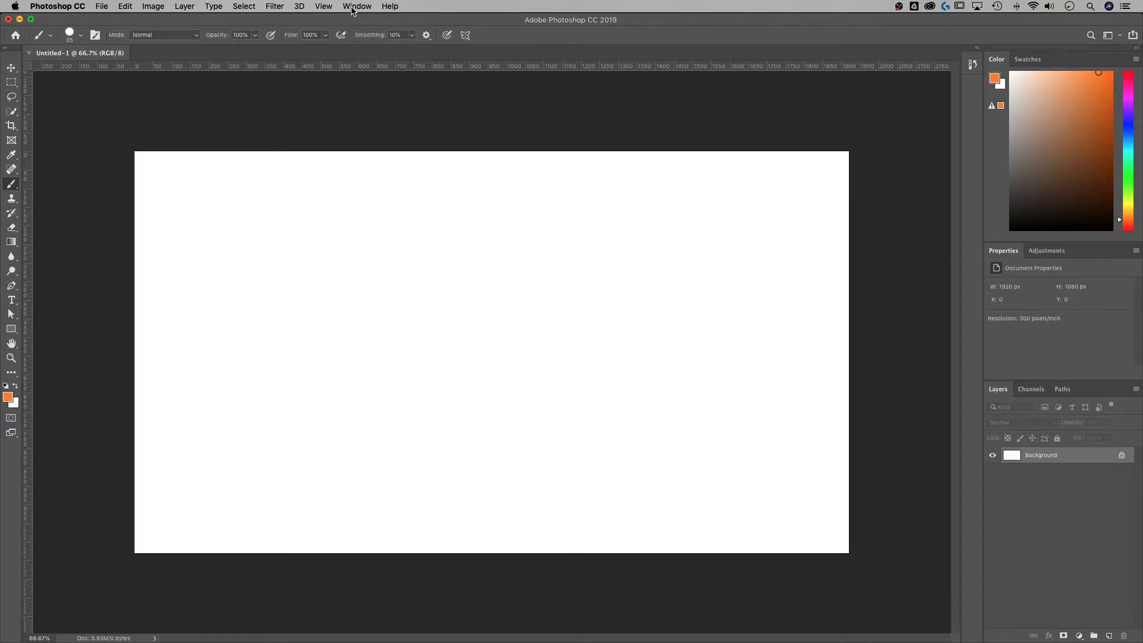
pyautogui.click(353, 9)
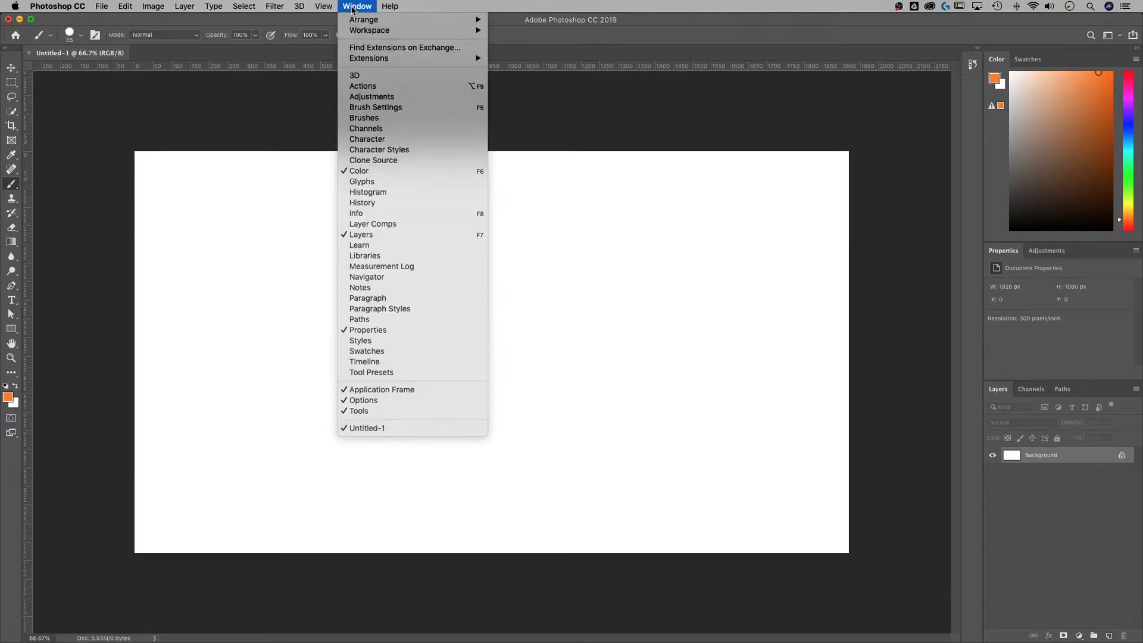
pyautogui.click(384, 202)
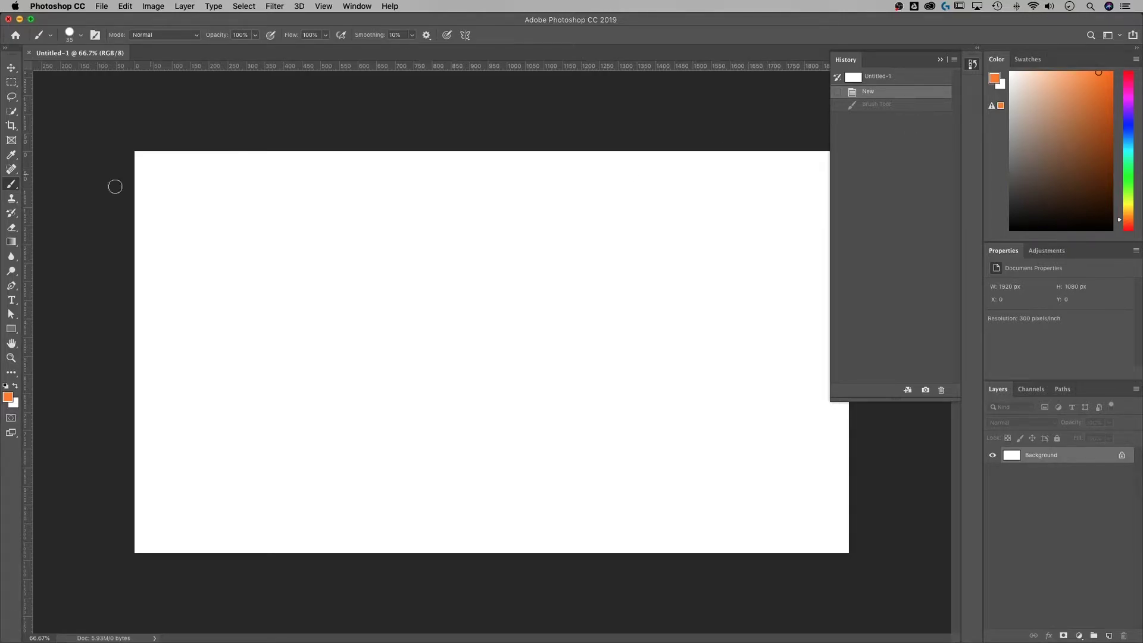
# Paint seven orange brush strokes across the canvas, then undo the last one.
pyautogui.moveTo(303, 208); pyautogui.dragTo(244, 293)
pyautogui.moveTo(332, 236); pyautogui.dragTo(306, 315)
pyautogui.moveTo(449, 303); pyautogui.dragTo(520, 279)
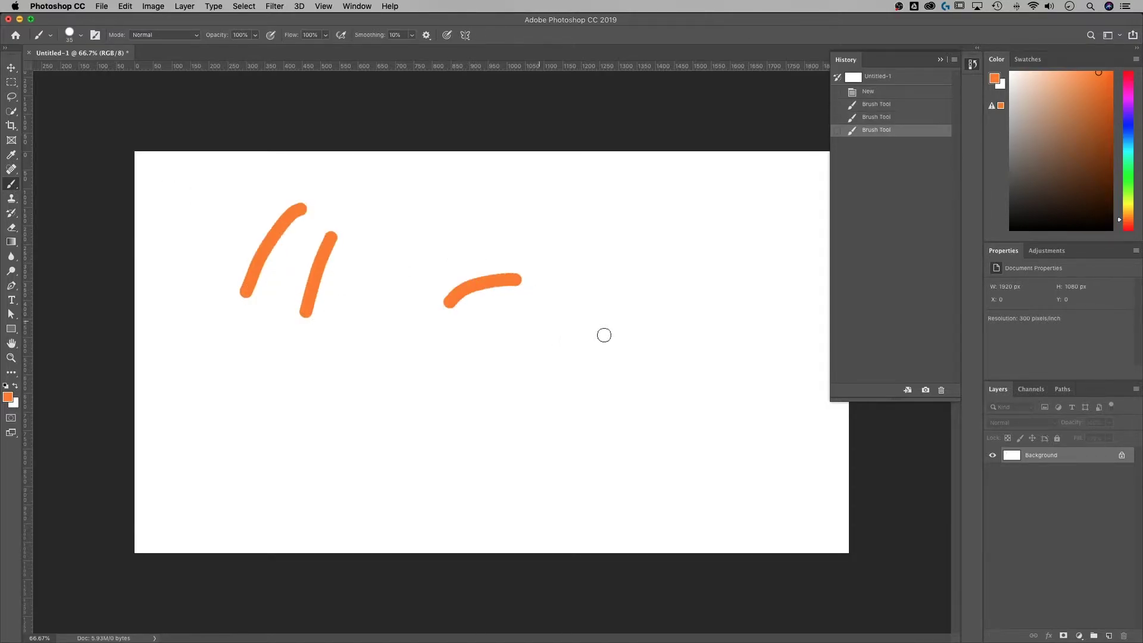
pyautogui.moveTo(679, 272); pyautogui.dragTo(660, 376)
pyautogui.moveTo(441, 394); pyautogui.dragTo(421, 453)
pyautogui.moveTo(318, 386); pyautogui.dragTo(291, 438)
pyautogui.moveTo(524, 391); pyautogui.dragTo(538, 455)
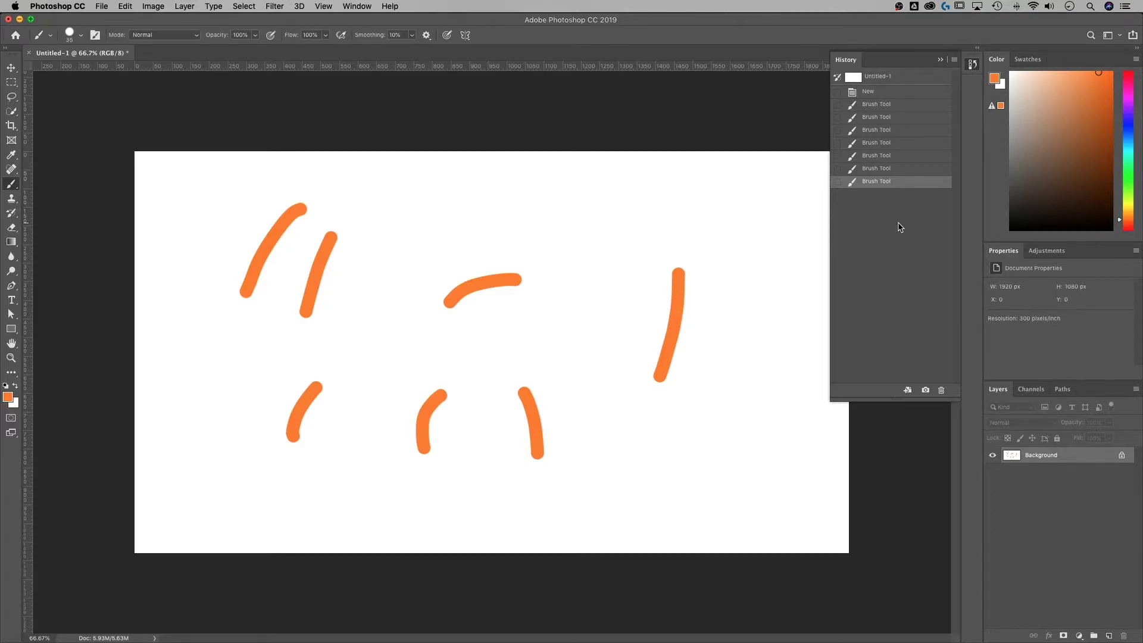
pyautogui.press('super+z')
# Undo and redo brush strokes back and forth, finishing with all seven strokes restored.
pyautogui.press('super+z')
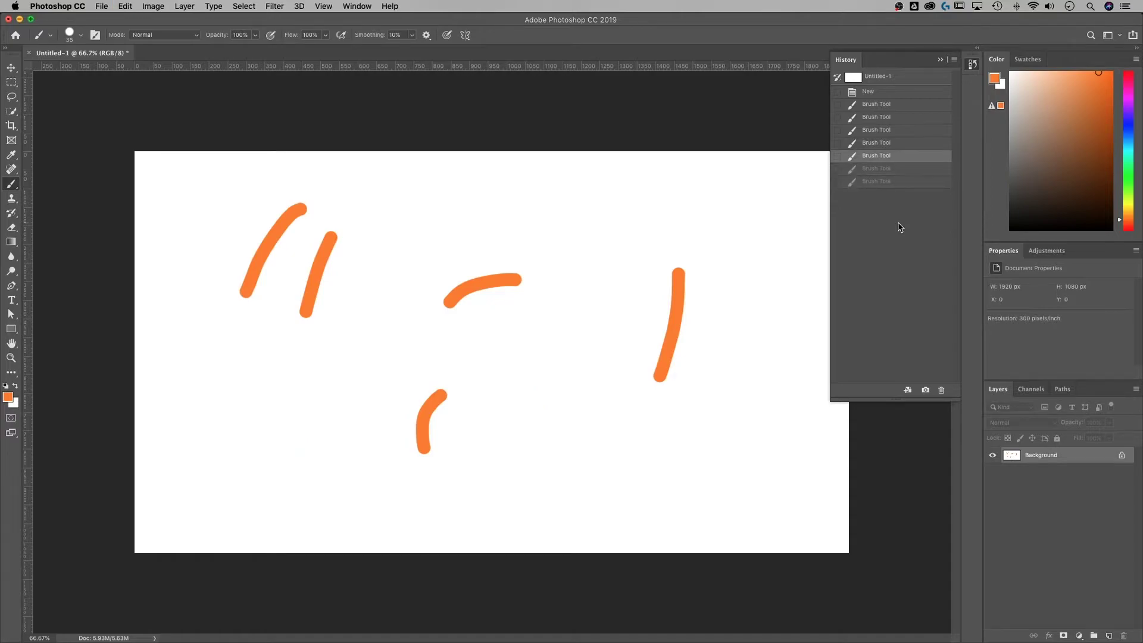
pyautogui.press('super+z')
pyautogui.press('super+z')
pyautogui.press('super+z')
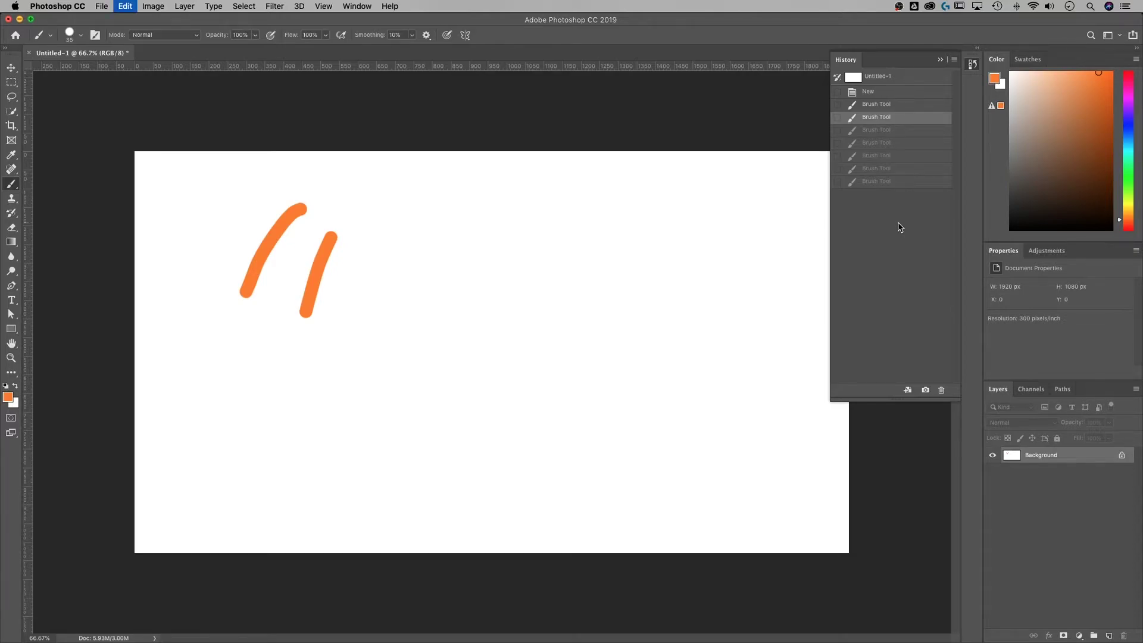
pyautogui.press('shift+super+z')
pyautogui.press('shift+super+z')
pyautogui.press('shift+super+z')
pyautogui.press('shift+super+z')
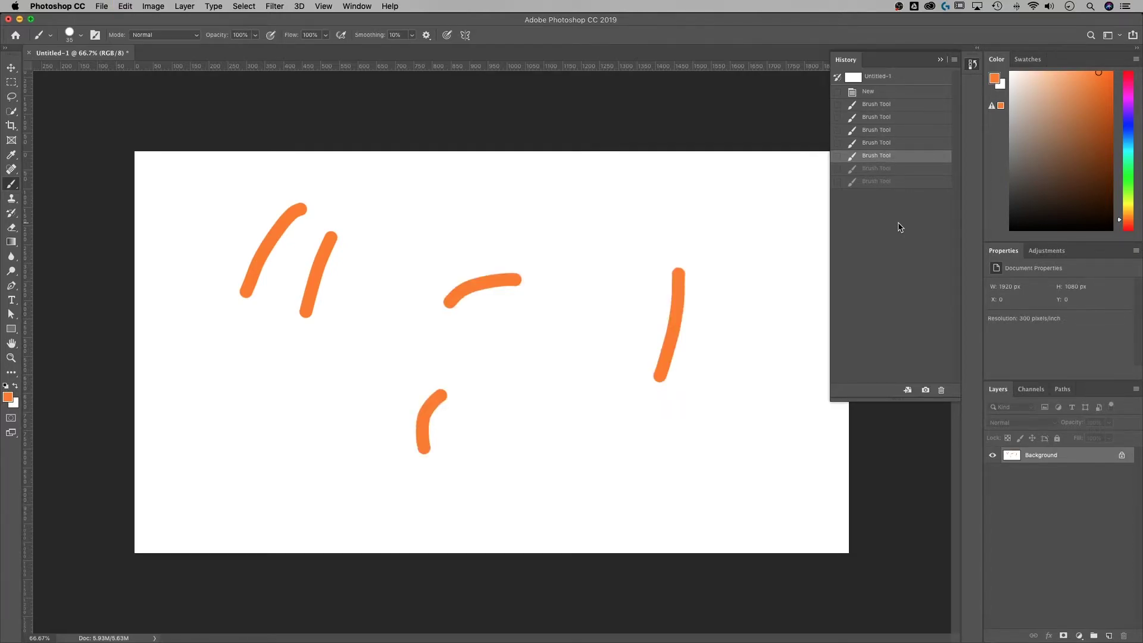
pyautogui.press('shift+super+z')
pyautogui.press('shift+super+z')
pyautogui.press('super+z')
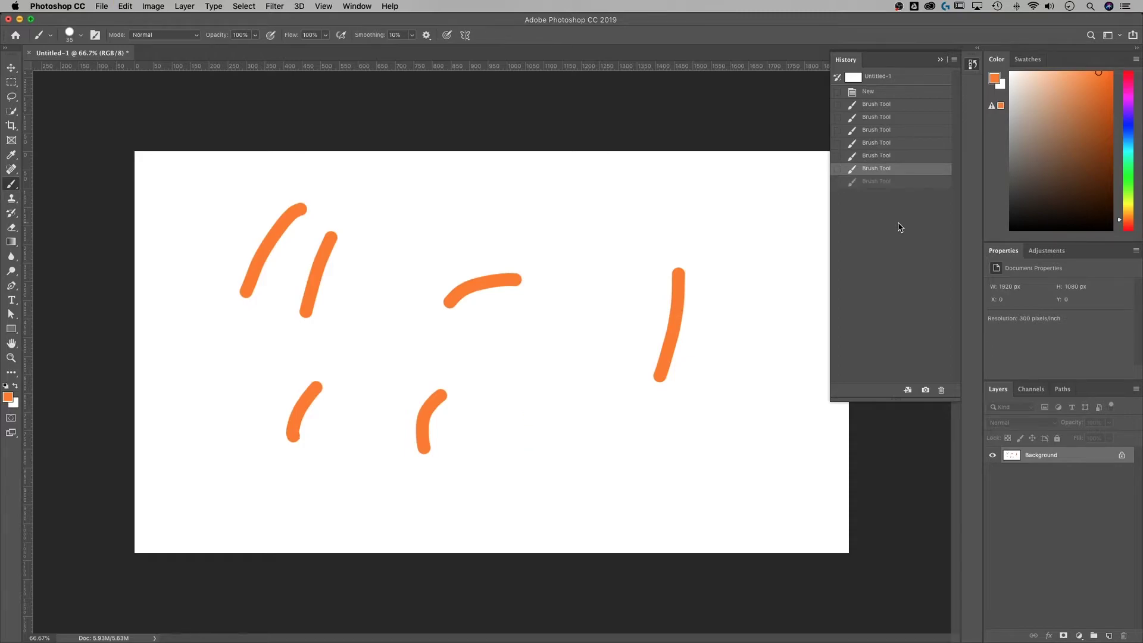
pyautogui.press('super+z')
pyautogui.press('super+z')
pyautogui.press('super+z')
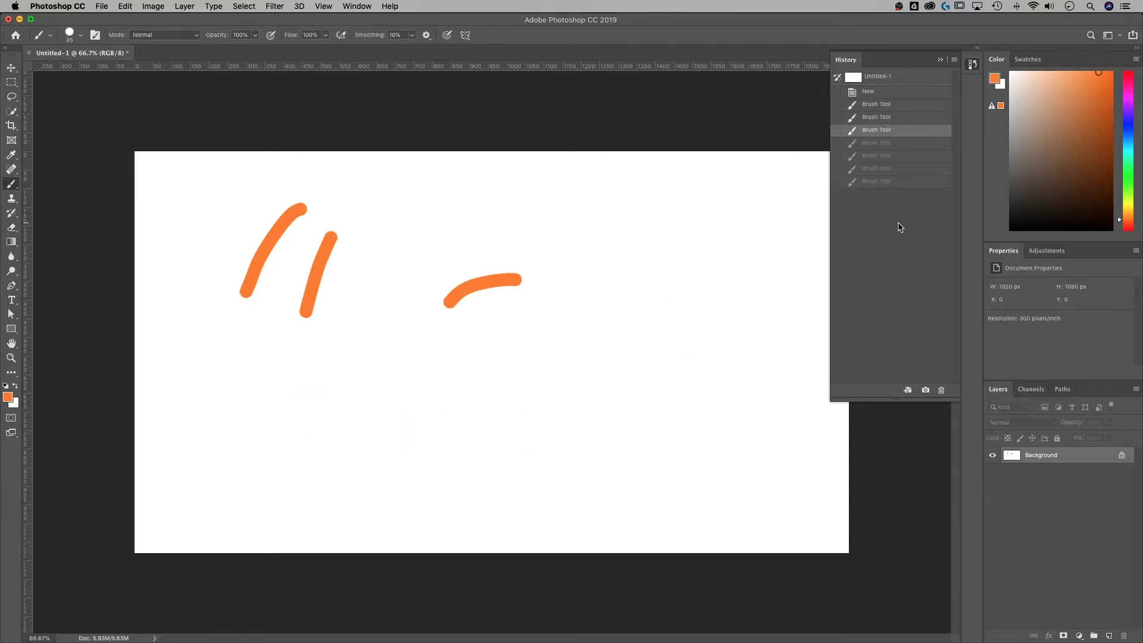
pyautogui.press('shift+super+z')
pyautogui.press('shift+super+z')
pyautogui.press('shift+super+z')
pyautogui.press('shift+super+z')
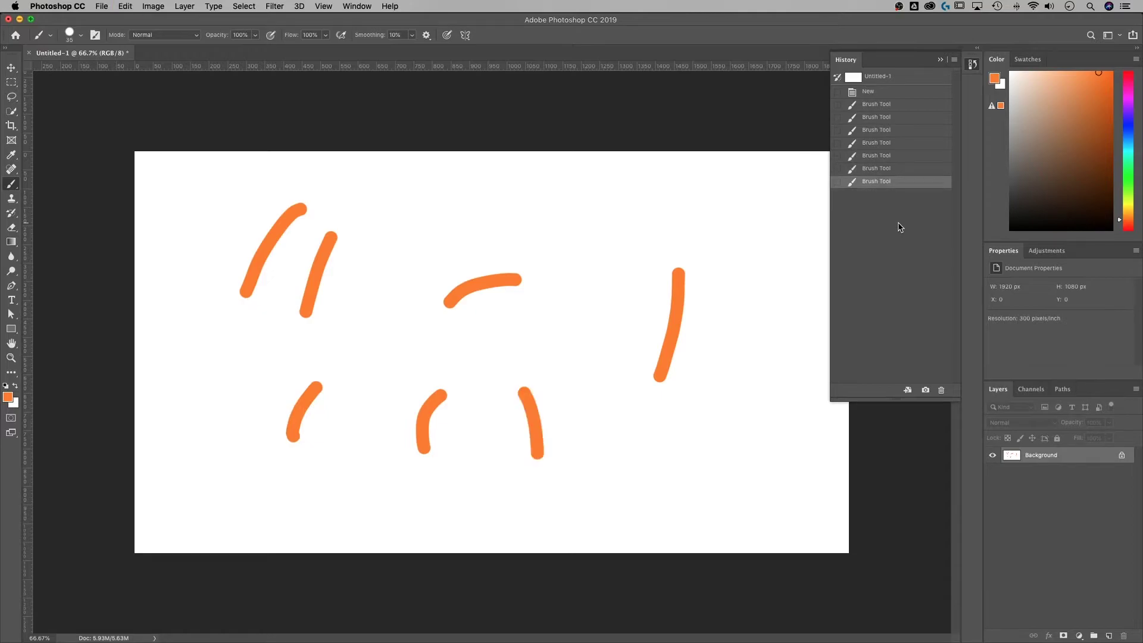
# Open Photoshop's General preferences, centre the window, and switch to the Performance category.
pyautogui.click(67, 8)
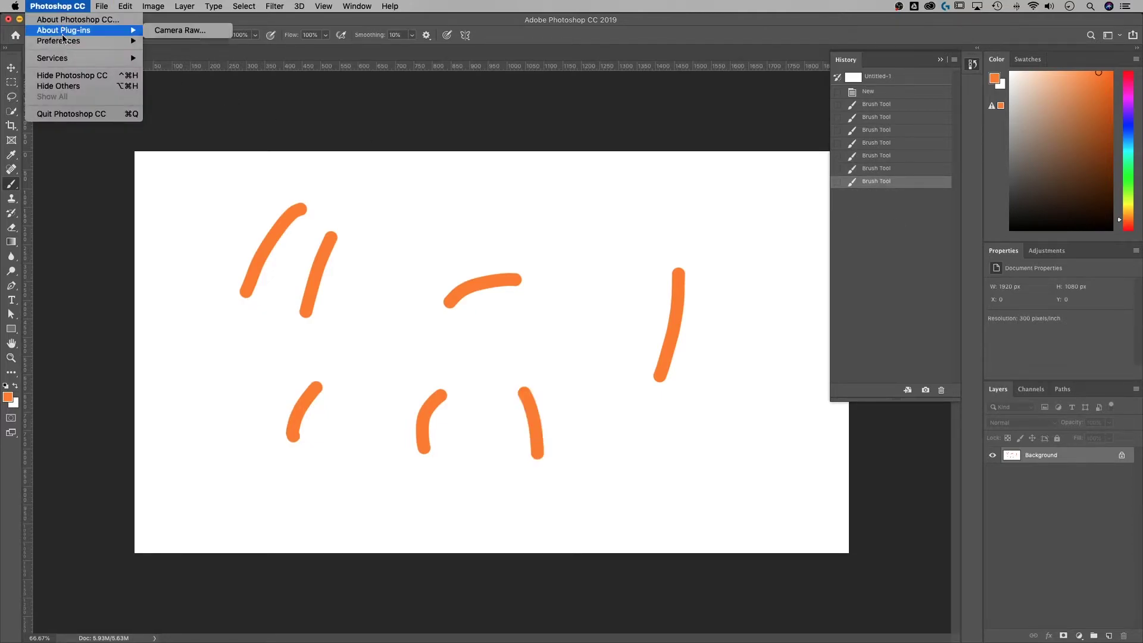
pyautogui.moveTo(64, 43)
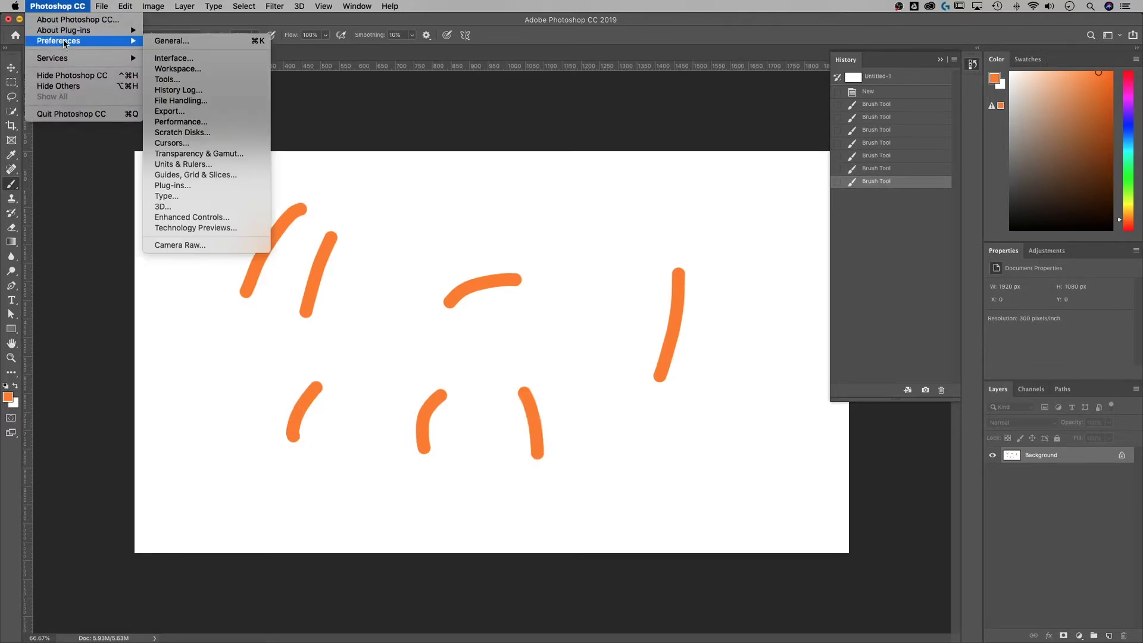
pyautogui.click(176, 41)
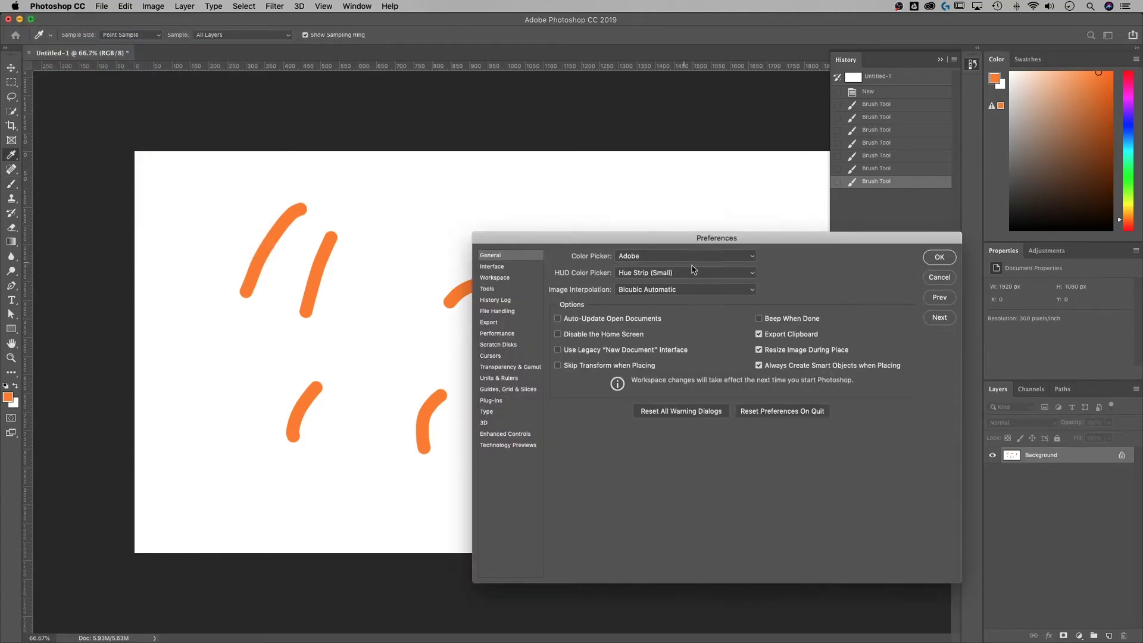
pyautogui.moveTo(684, 244); pyautogui.dragTo(451, 136)
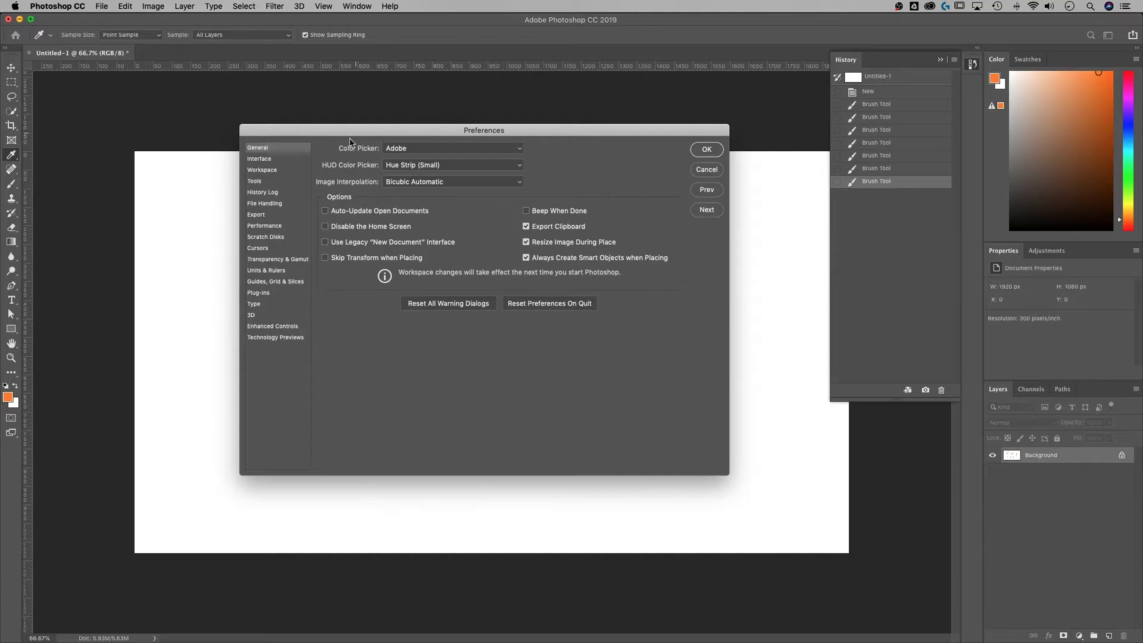
pyautogui.click(279, 228)
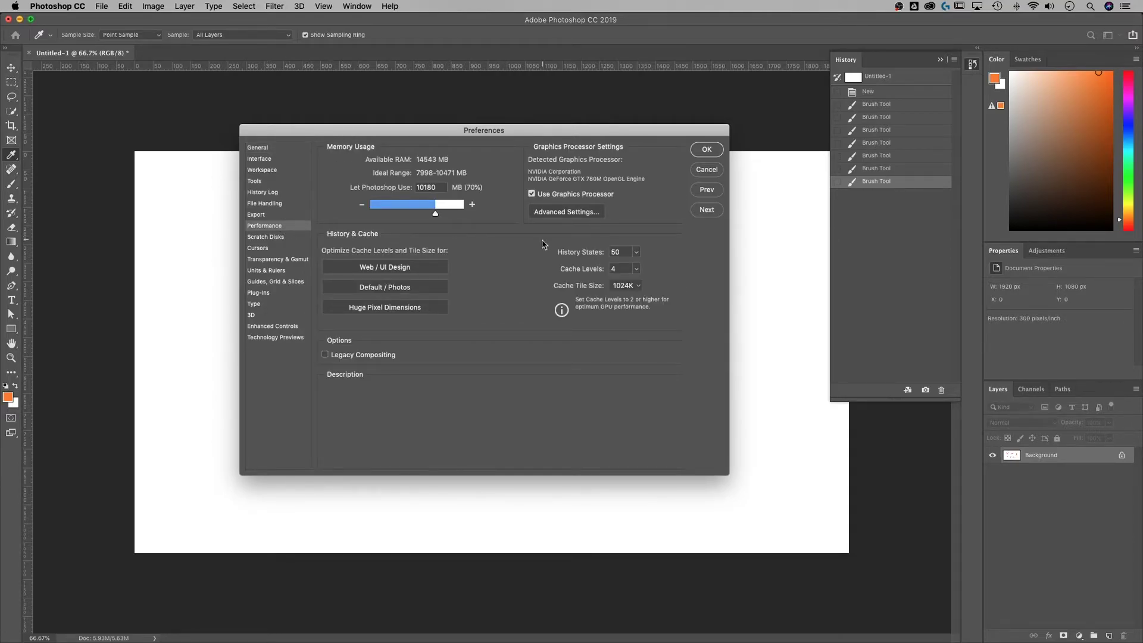
# Set History States to 100 and apply the preferences with OK.
pyautogui.moveTo(371, 237)
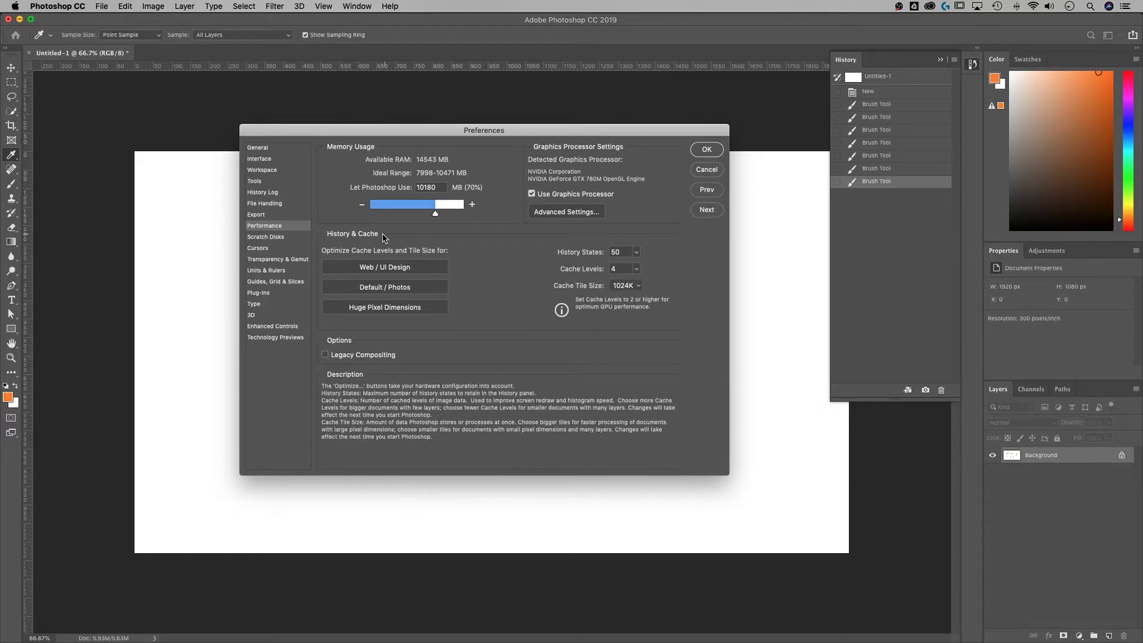
pyautogui.doubleClick(622, 251)
pyautogui.click(638, 254)
pyautogui.moveTo(636, 269); pyautogui.dragTo(676, 251)
pyautogui.doubleClick(619, 252)
pyautogui.write('100')
pyautogui.press('Return')
pyautogui.click(706, 149)
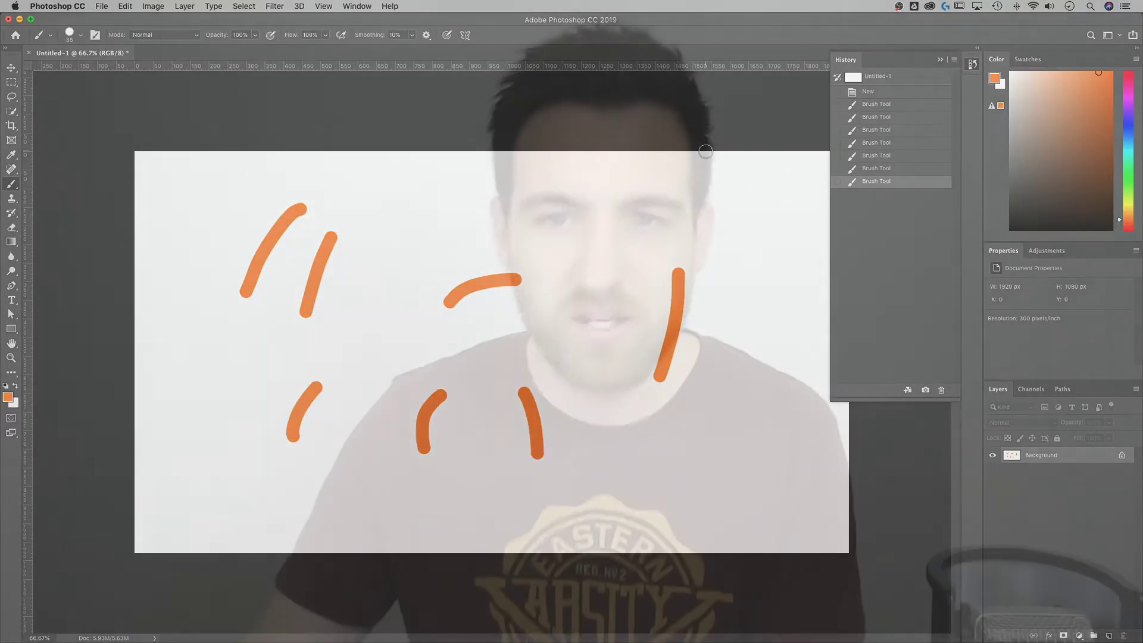